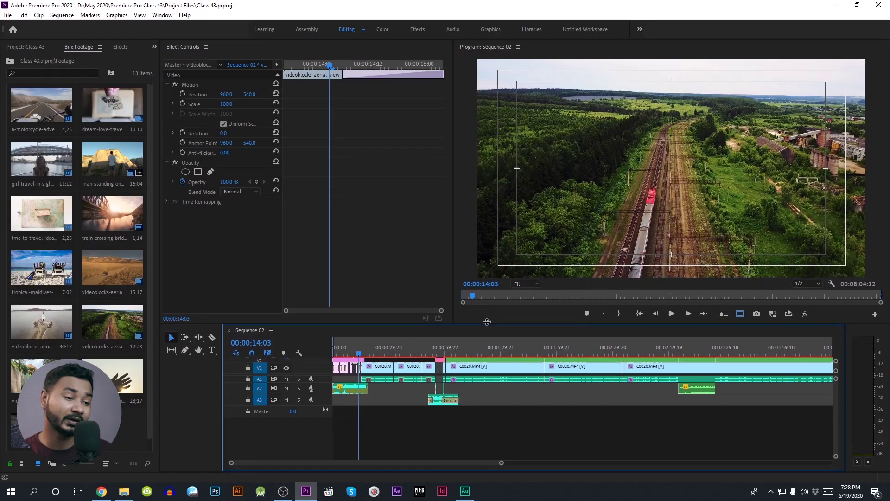
Delete the A2/A3 audio clips and the Untitled graphic on V2 from Sequence 02.
scroll(454, 397, up, 5)
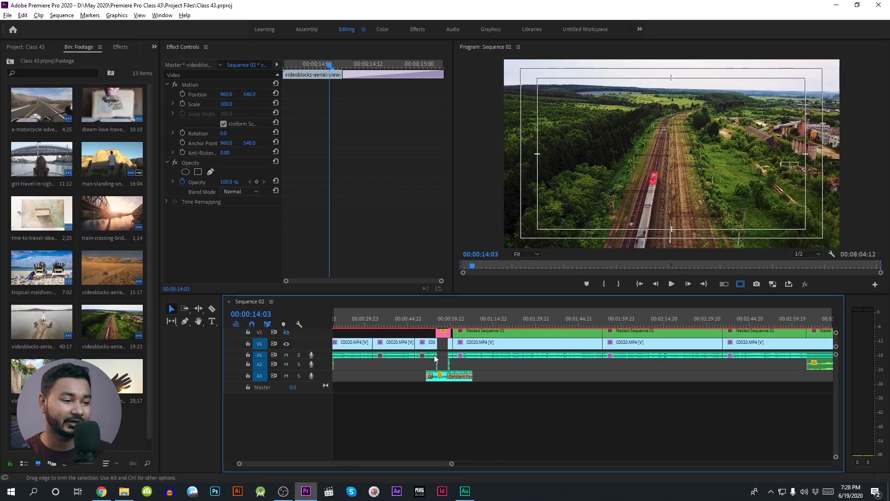
drag(469, 381, 419, 359)
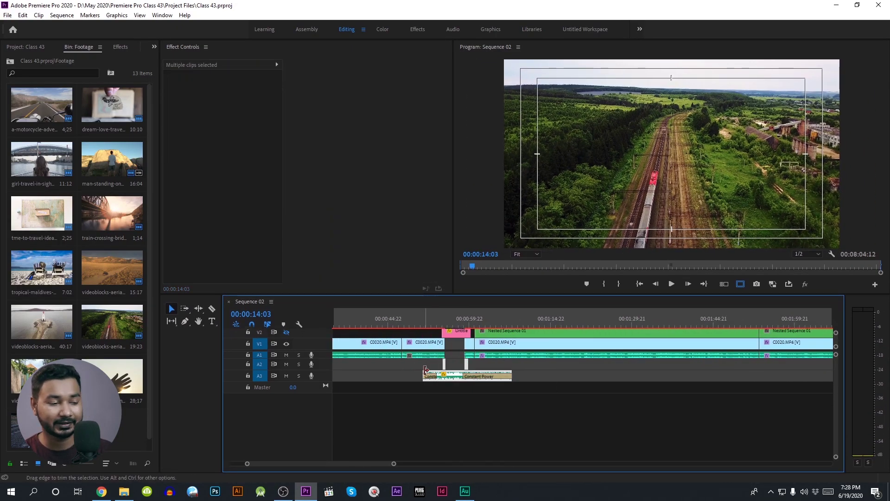
key(Delete)
click(462, 334)
key(Delete)
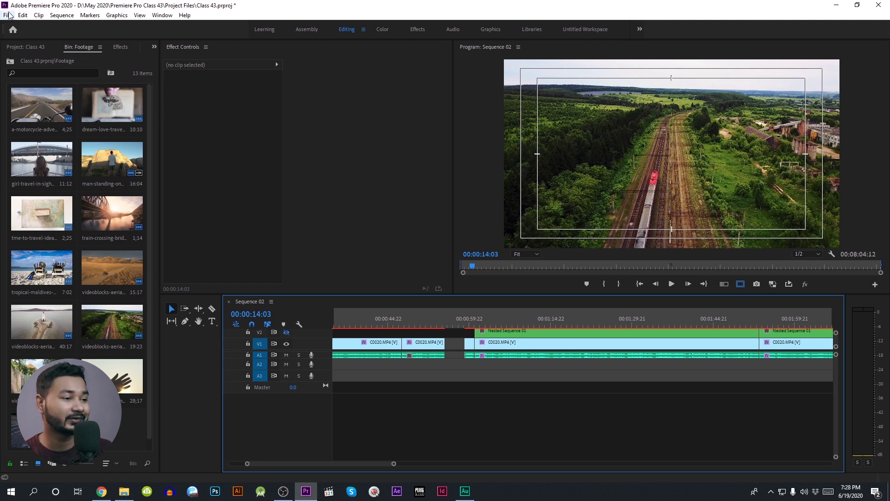
Show the Class 43 project's root items, then bring up its Project Files folder in File Explorer.
click(28, 46)
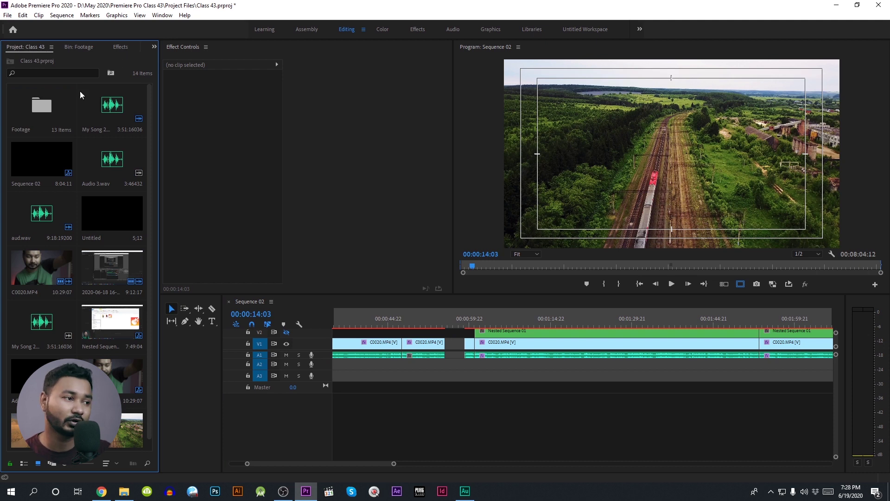
click(8, 15)
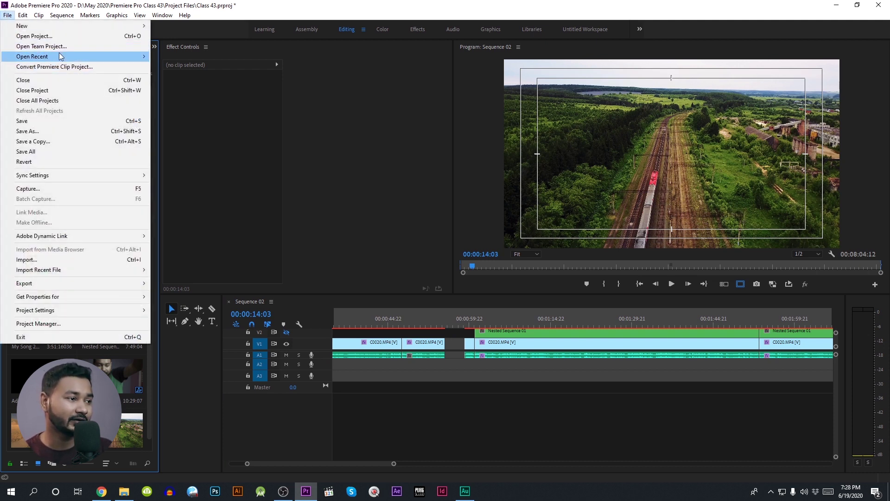
mouse_move(102, 59)
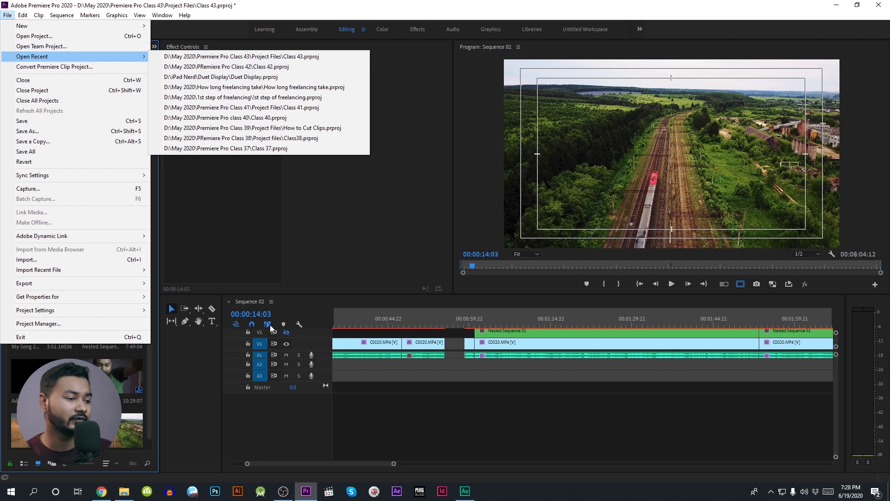
click(124, 491)
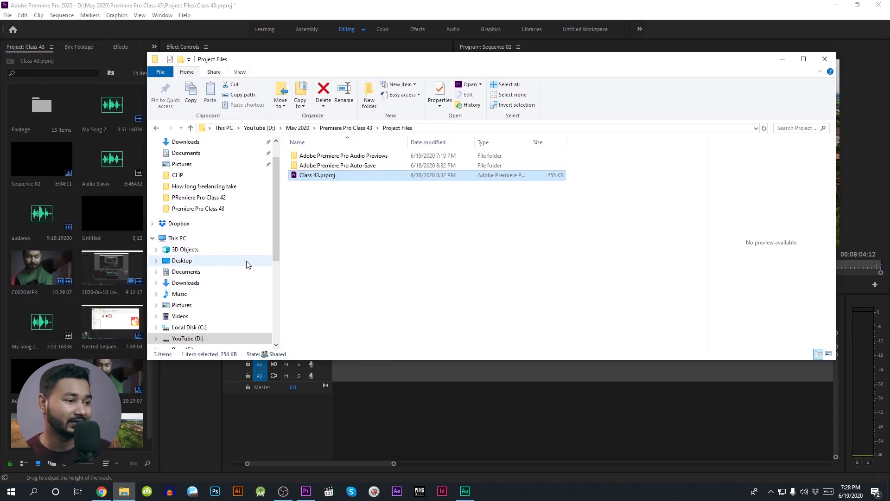
Open Class 42.prproj from the PRemiere Pro Class 42 folder into Premiere Pro.
click(170, 197)
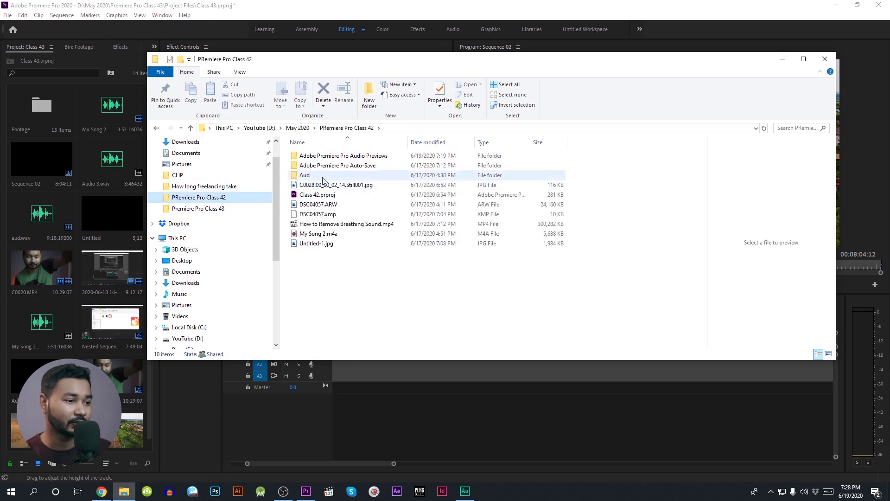
click(343, 195)
double_click(343, 195)
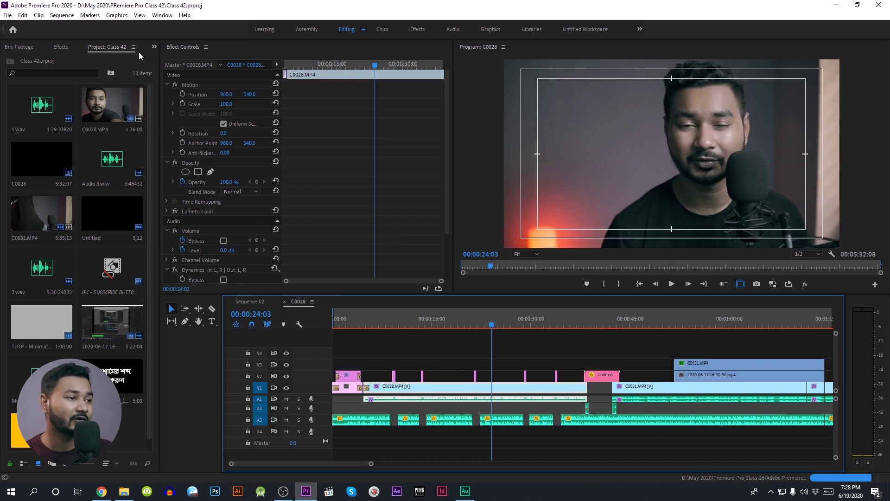
Save the Class 43 project, then switch the Project panel back to Class 42.
click(154, 47)
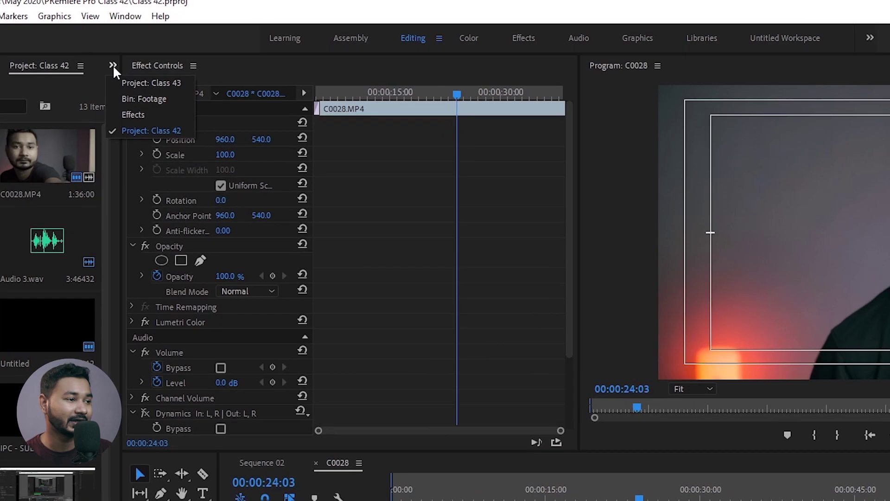
click(171, 85)
click(9, 16)
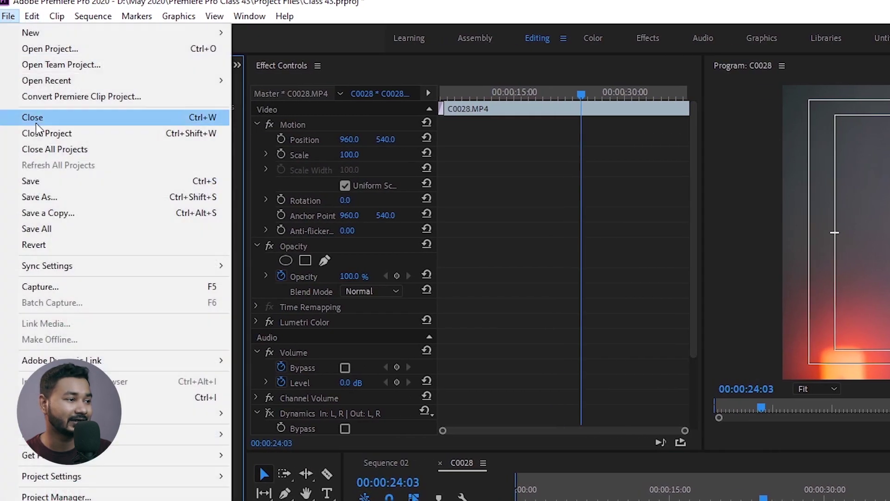
click(51, 179)
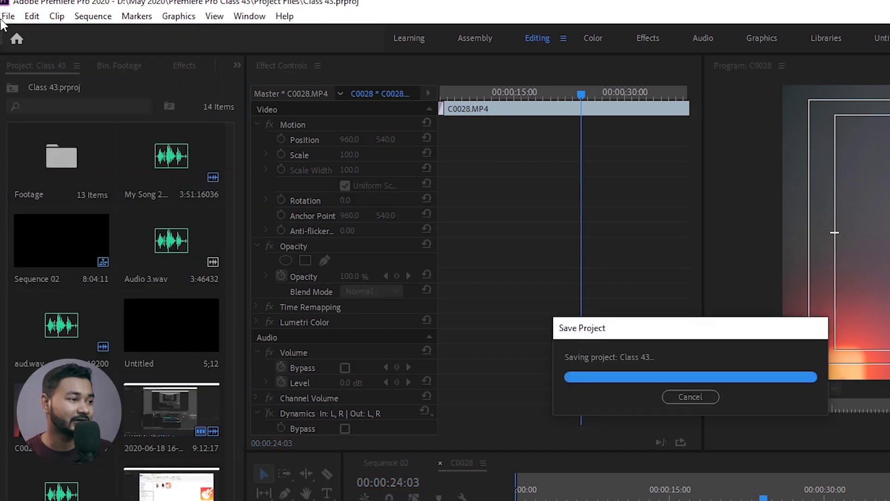
click(9, 20)
key(Escape)
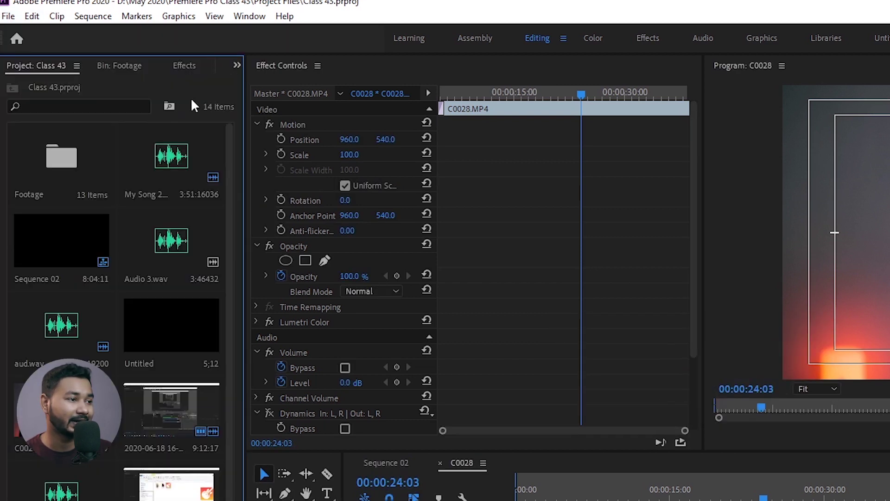
click(237, 65)
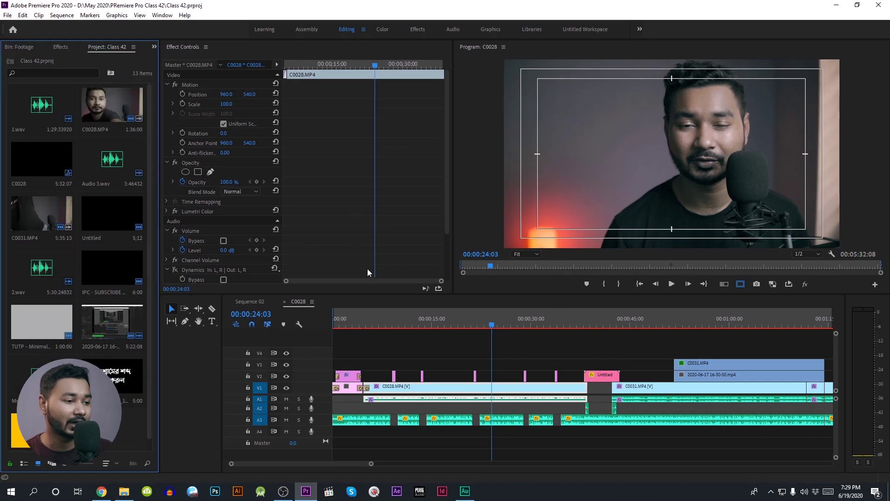
Switch between the Sequence 02 and C0028 timelines and select C0028 clips including the A3 audio.
click(250, 302)
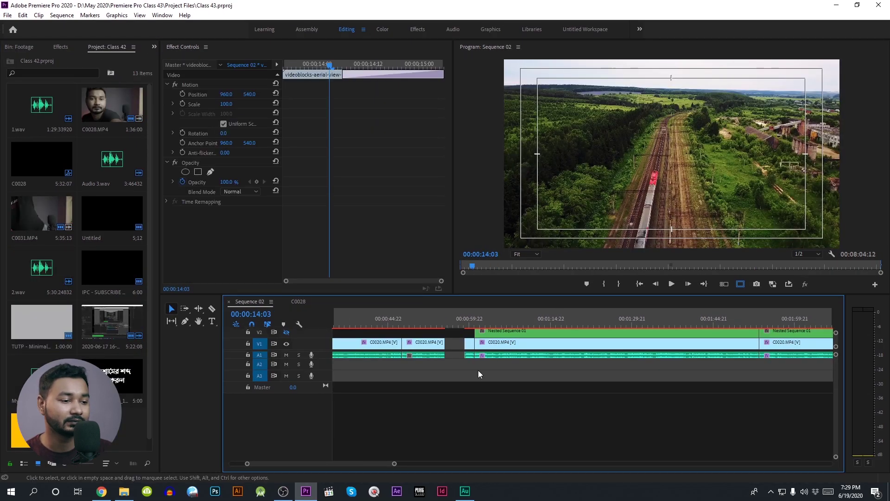
click(299, 302)
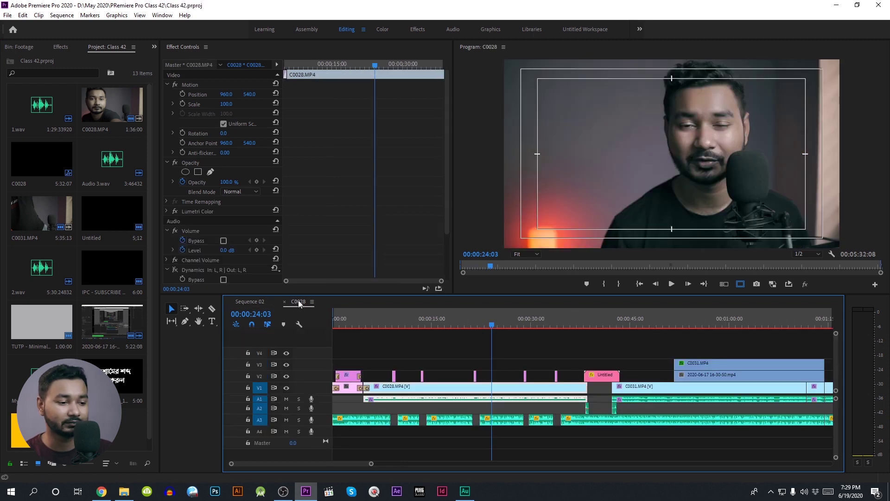
drag(590, 356, 605, 425)
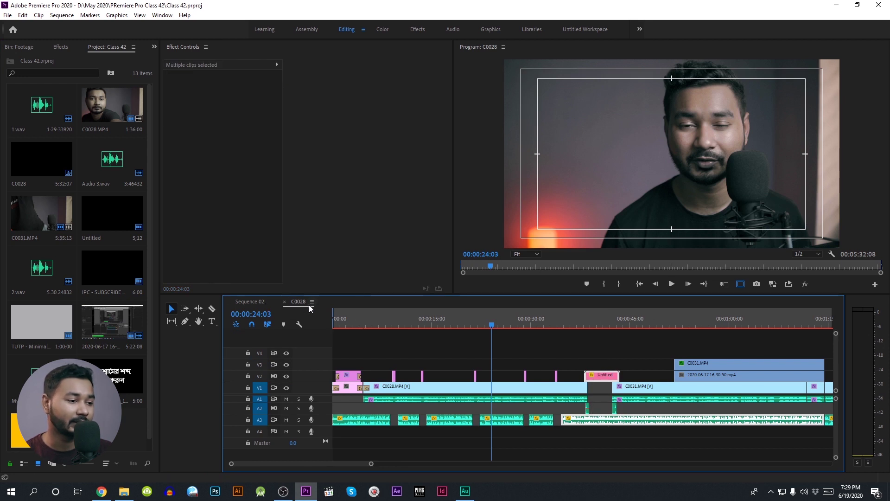
Dock the C0028 timeline below Sequence 02 and enlarge both timelines to show all tracks.
drag(311, 311, 389, 452)
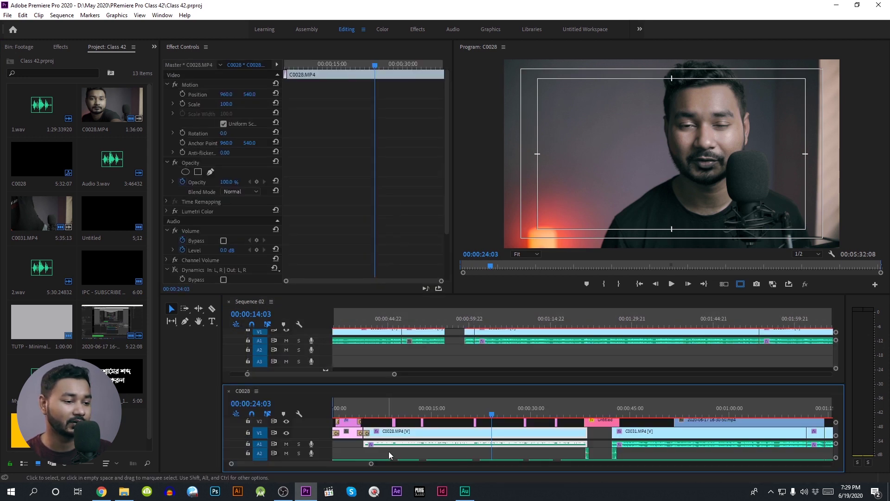
drag(500, 294, 500, 229)
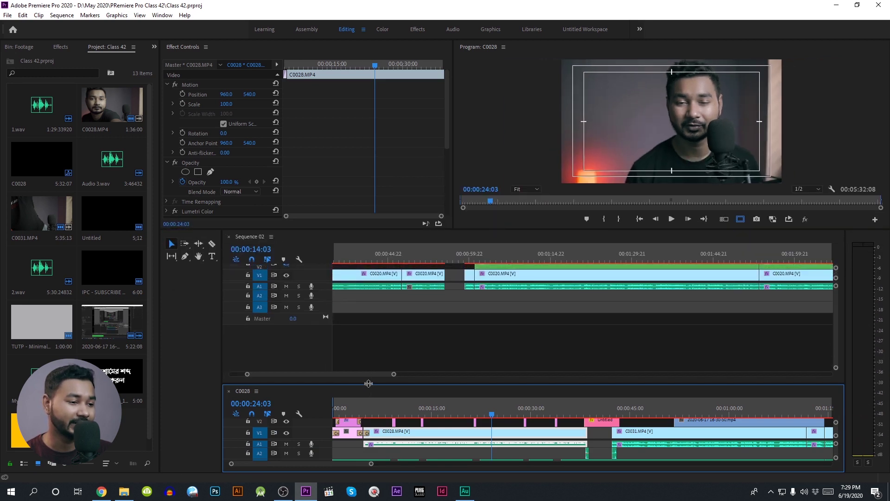
drag(368, 383, 368, 328)
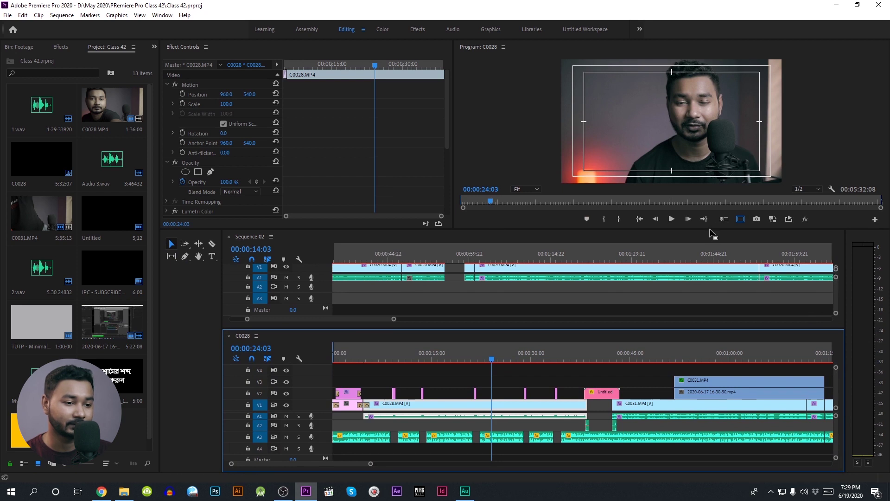
drag(712, 232, 707, 194)
Razor the My Song 2 clip on C0028's A3 just after 00:00:45.
click(482, 271)
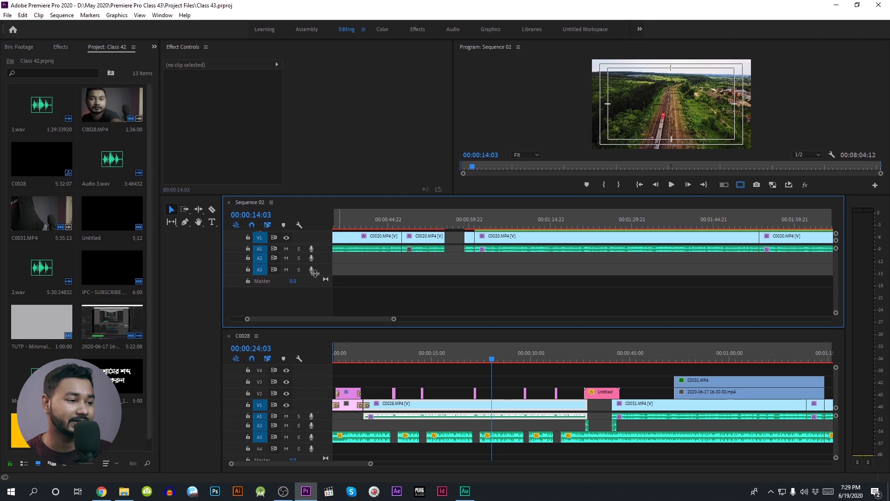
drag(321, 243, 321, 270)
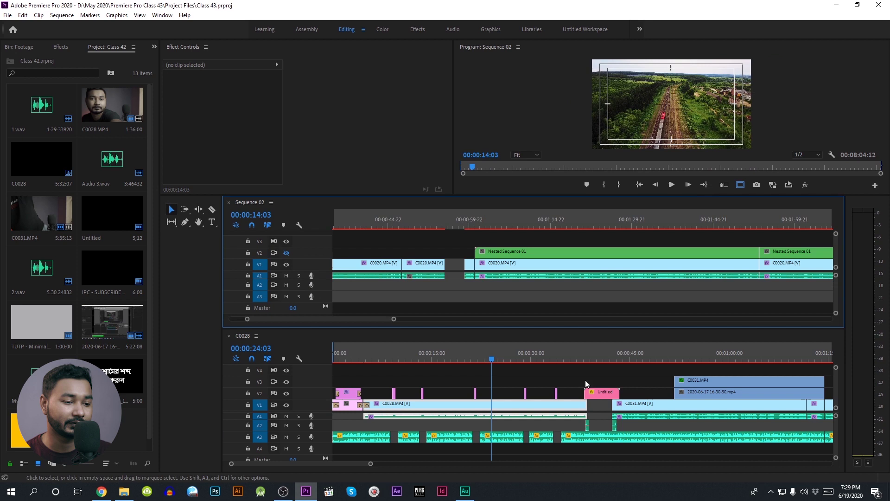
click(652, 440)
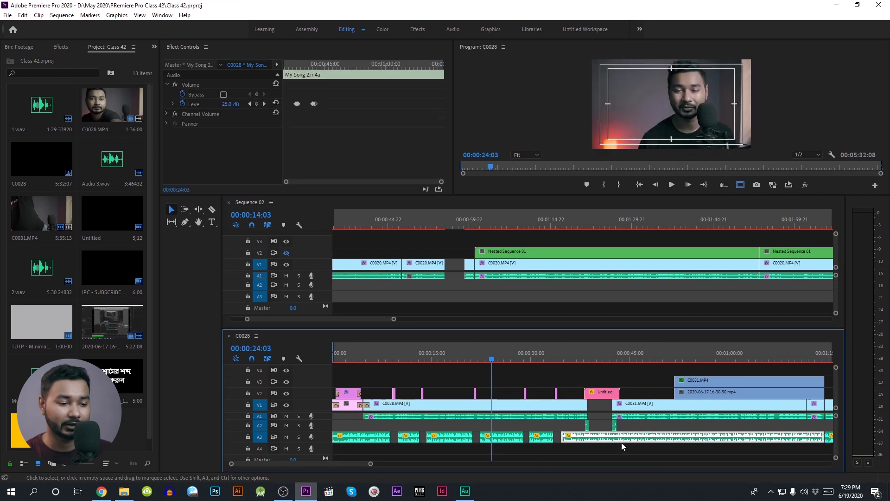
key(c)
click(647, 437)
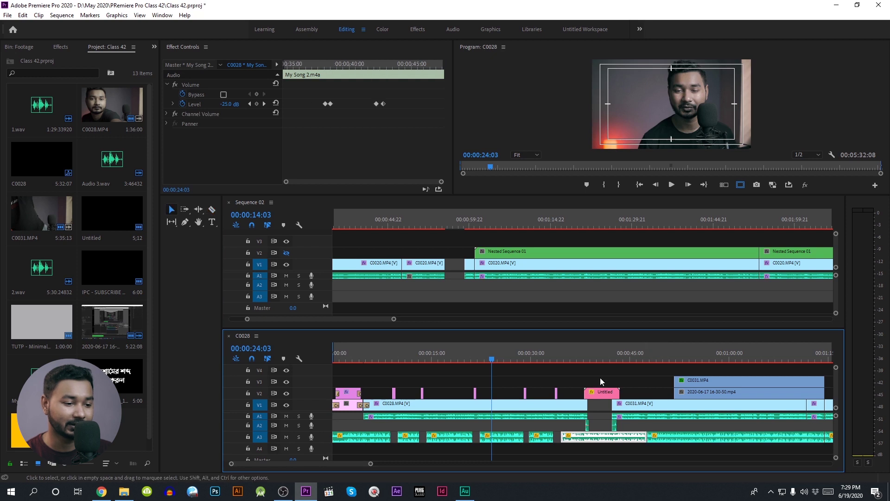
Copy the Untitled clip and cut song section into Sequence 02's V2/A3 and scrub through them.
drag(597, 378, 586, 429)
drag(607, 393, 458, 255)
click(442, 219)
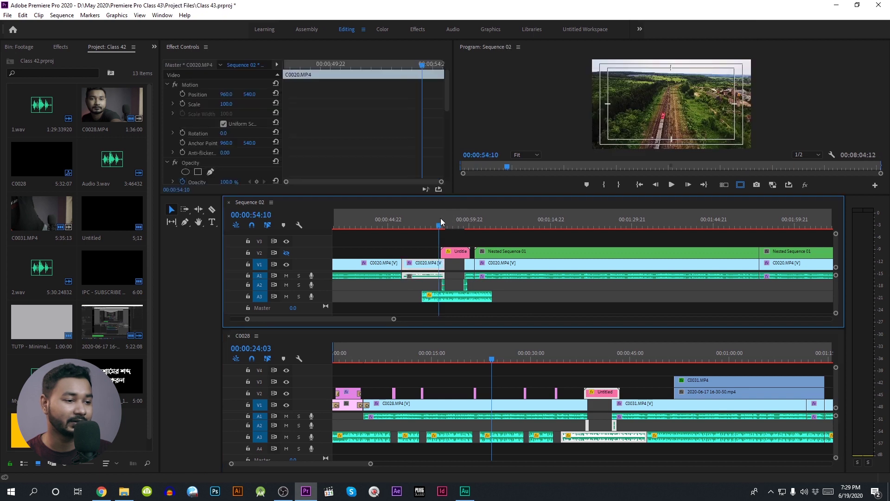
drag(441, 218, 464, 227)
click(286, 253)
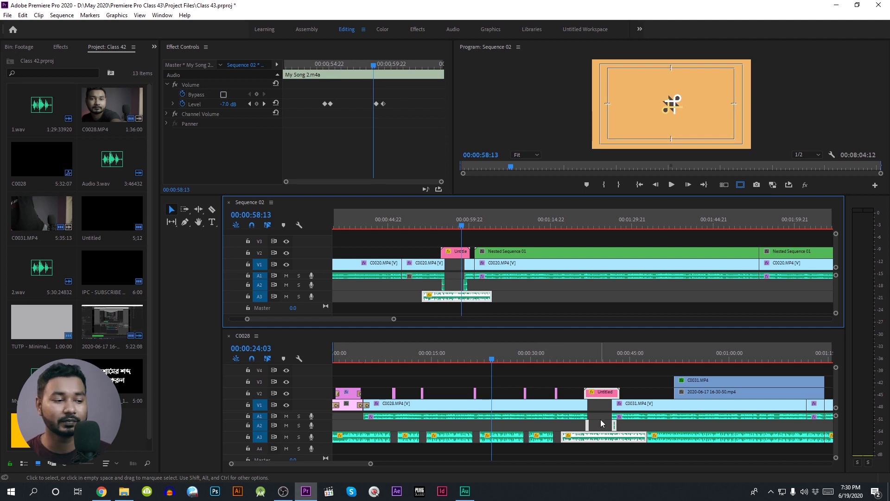
Add the IPC - SUBSCRIBE BUTTON clip to Sequence 02's V2 near 00:00:44 and play it.
scroll(482, 408, down, 3)
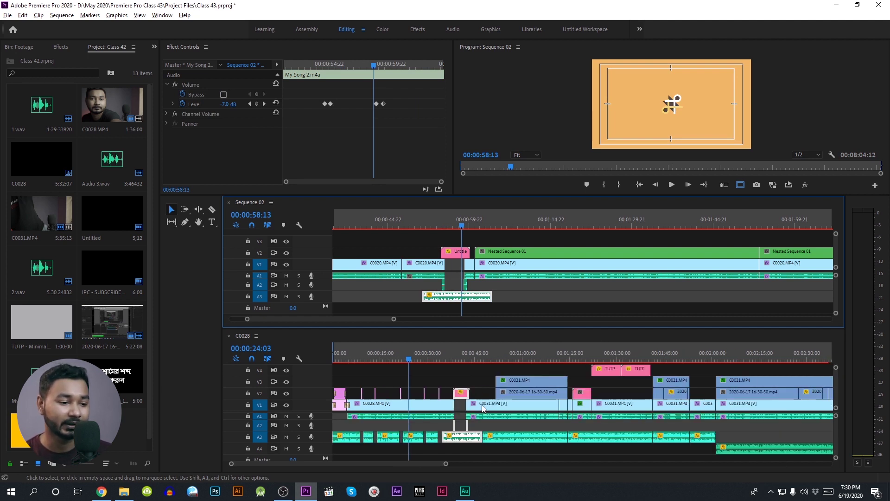
click(447, 317)
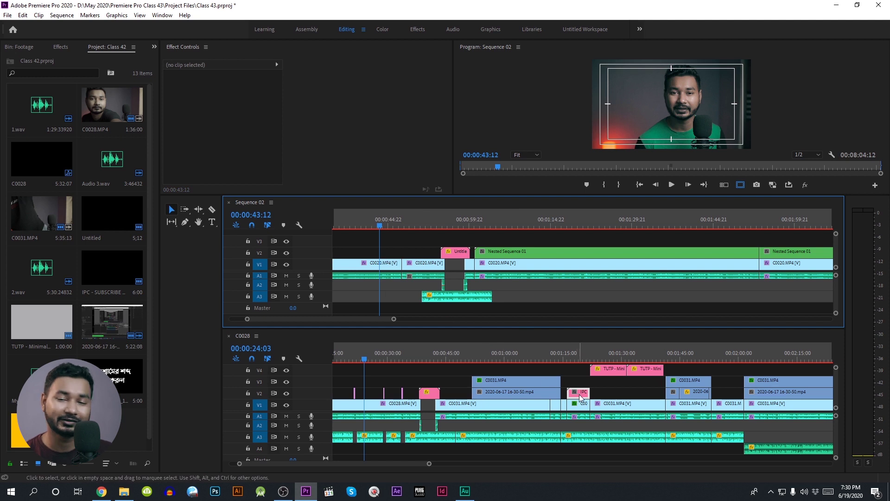
drag(581, 398, 376, 233)
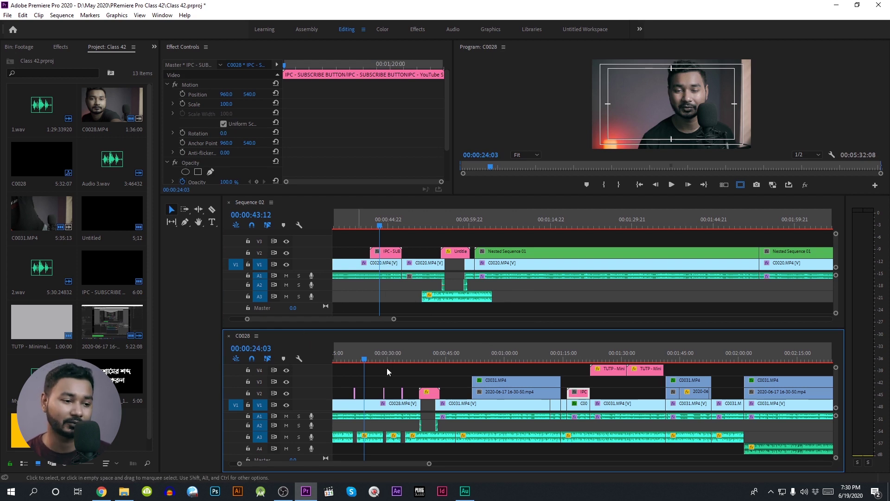
click(382, 226)
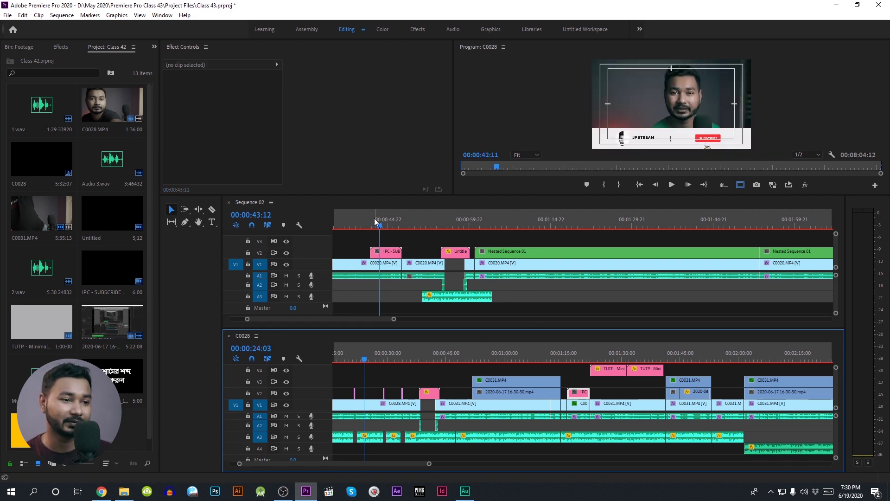
key(space)
key(space)
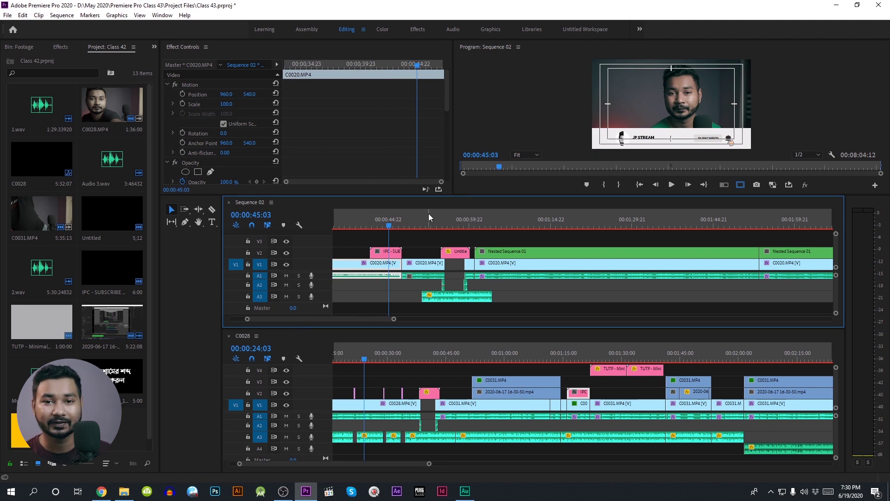
Make Class 42 the current project and close it, answering No to saving changes.
click(118, 49)
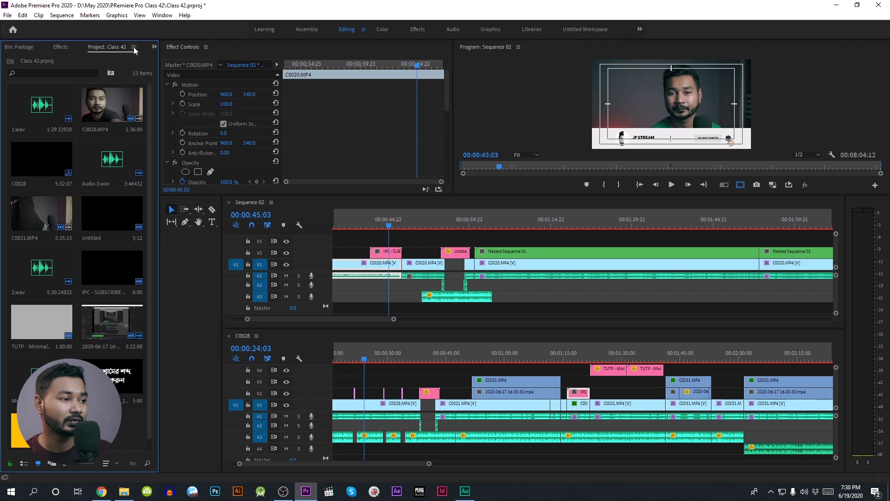
click(155, 47)
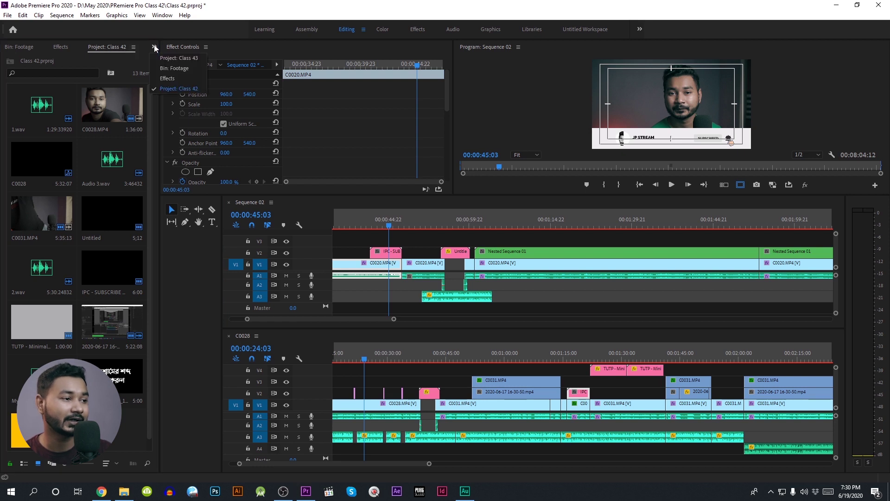
click(184, 89)
click(8, 15)
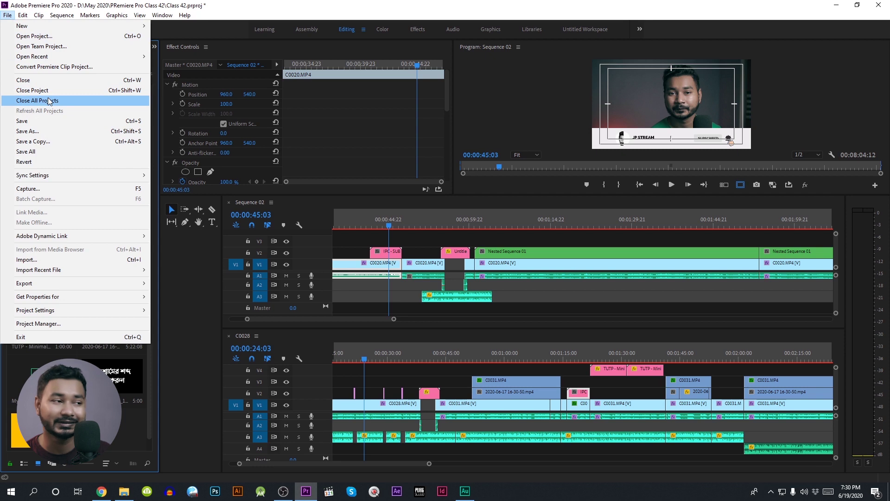
click(33, 90)
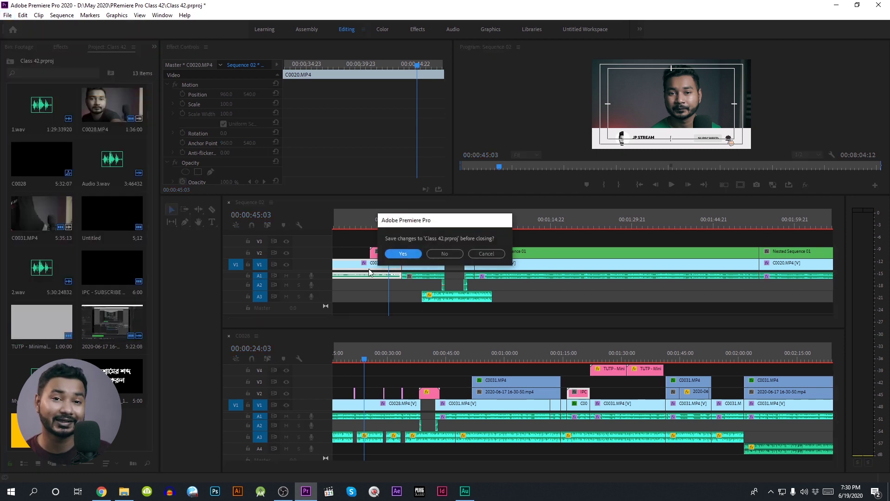
click(454, 252)
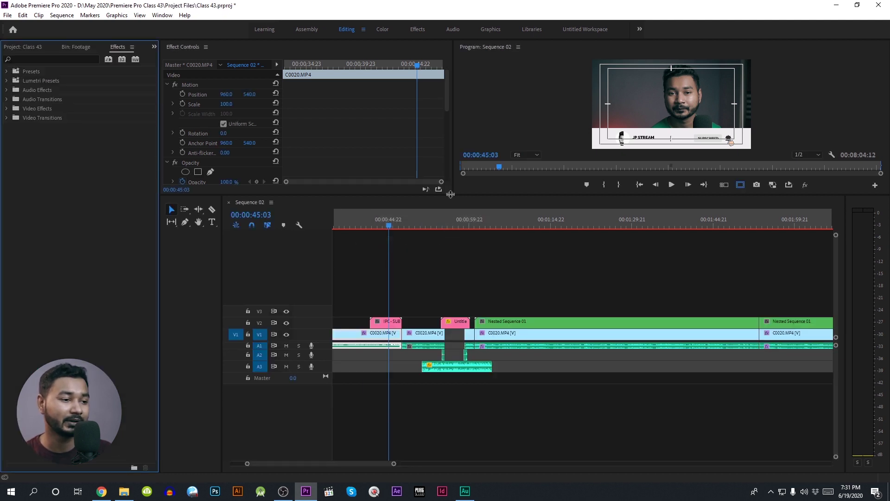
Drag the divider above the timeline down to enlarge the Program Monitor preview.
drag(450, 193, 452, 327)
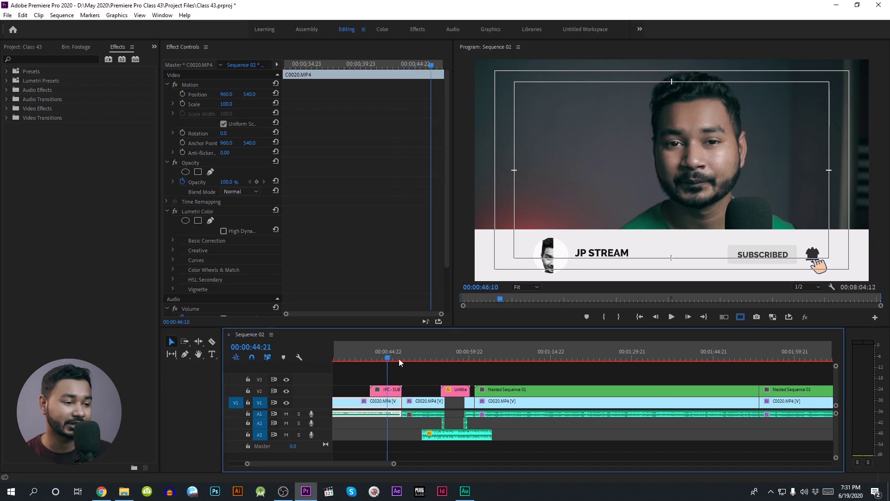